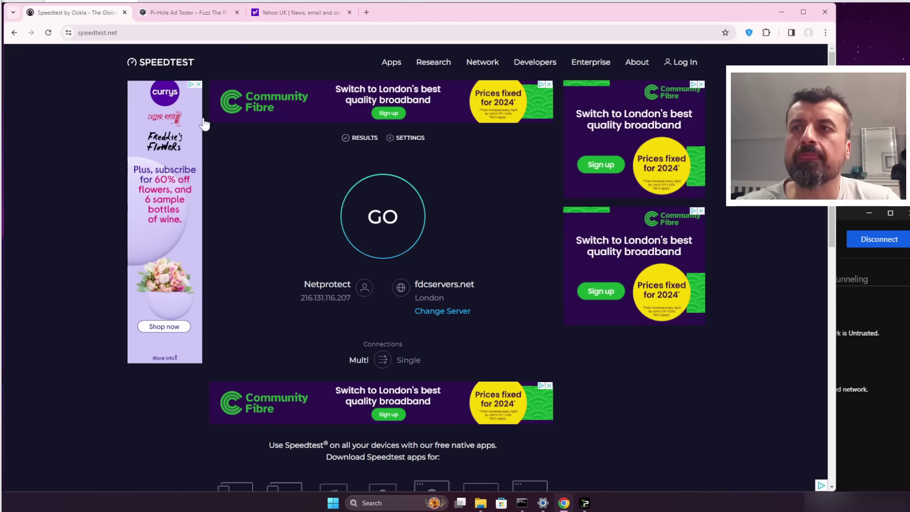
Step: Show the Yahoo UK homepage with its large Virgin Games casino banner ads
{"action": "left_click", "coordinate": [271, 19]}
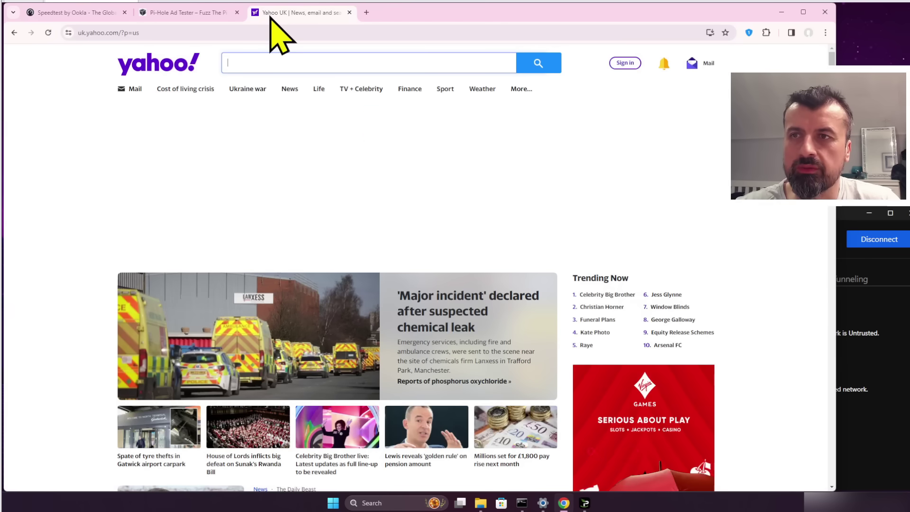
{"action": "scroll", "coordinate": [407, 167], "scroll_direction": "down", "scroll_amount": 4}
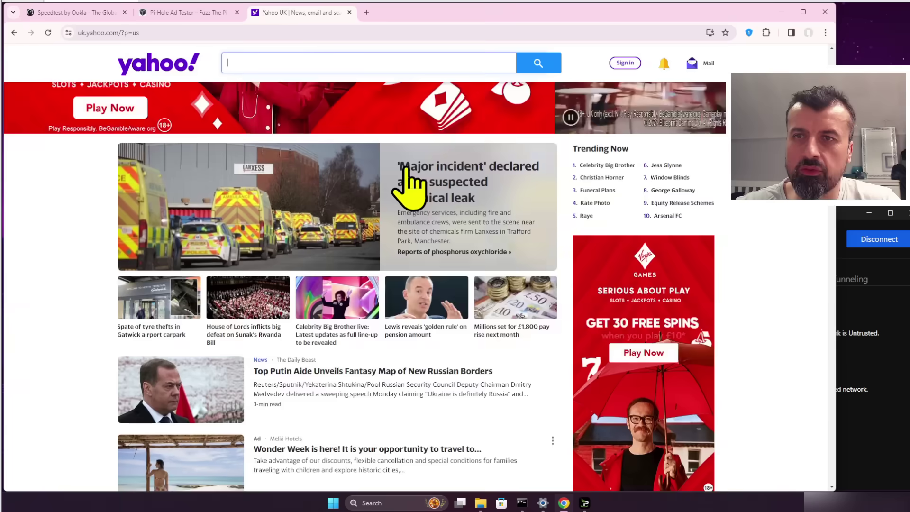
{"action": "scroll", "coordinate": [624, 325], "scroll_direction": "down", "scroll_amount": 1}
{"action": "scroll", "coordinate": [624, 326], "scroll_direction": "up", "scroll_amount": 5}
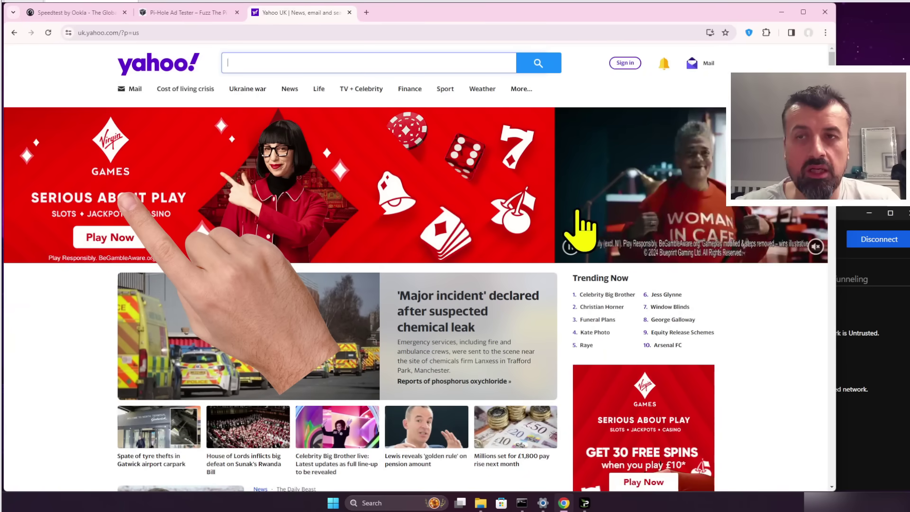
{"action": "scroll", "coordinate": [416, 274], "scroll_direction": "down", "scroll_amount": 12}
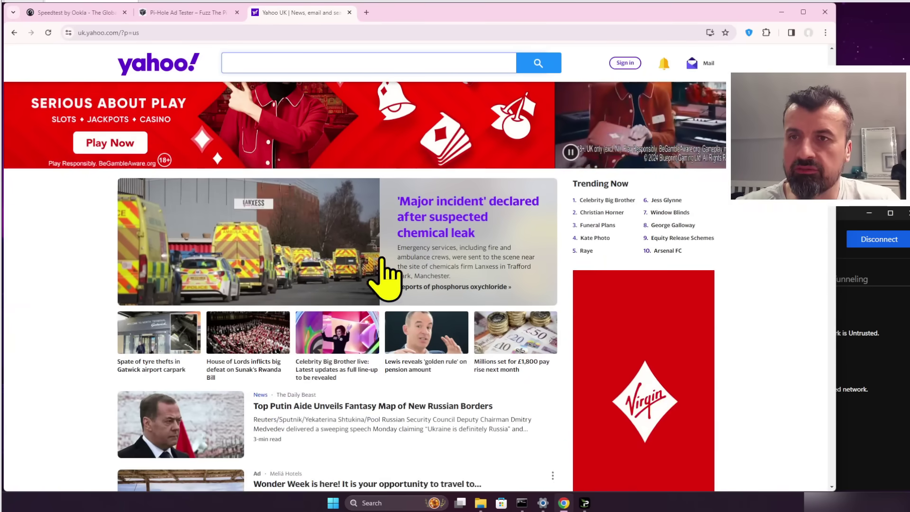
{"action": "scroll", "coordinate": [453, 275], "scroll_direction": "down", "scroll_amount": 8}
{"action": "scroll", "coordinate": [450, 290], "scroll_direction": "up", "scroll_amount": 20}
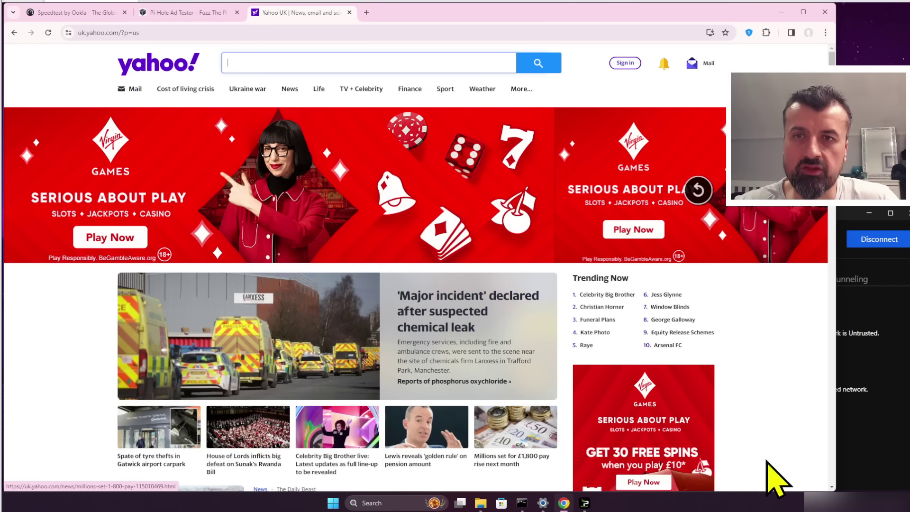
Step: Disconnect IPVanish, enable Threat Protection under Network Security, and reconnect to London, UK
{"action": "left_click", "coordinate": [849, 462]}
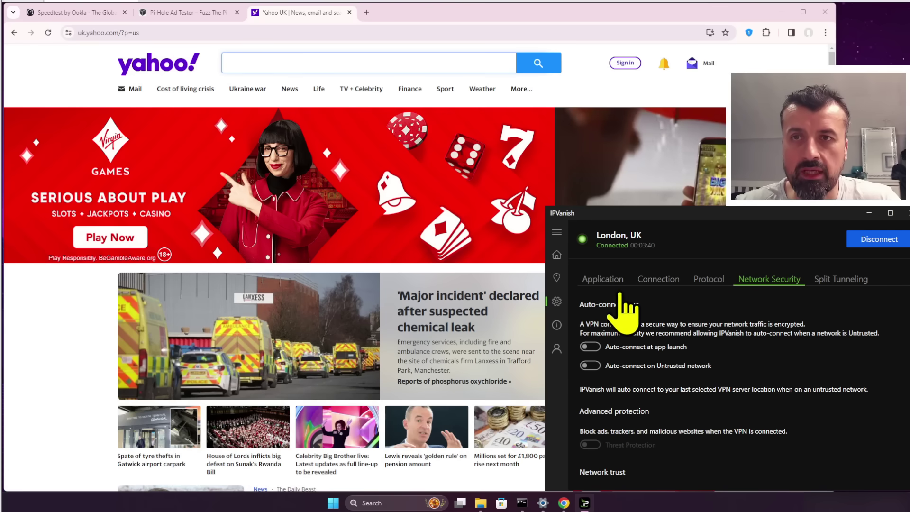
{"action": "left_click", "coordinate": [873, 247]}
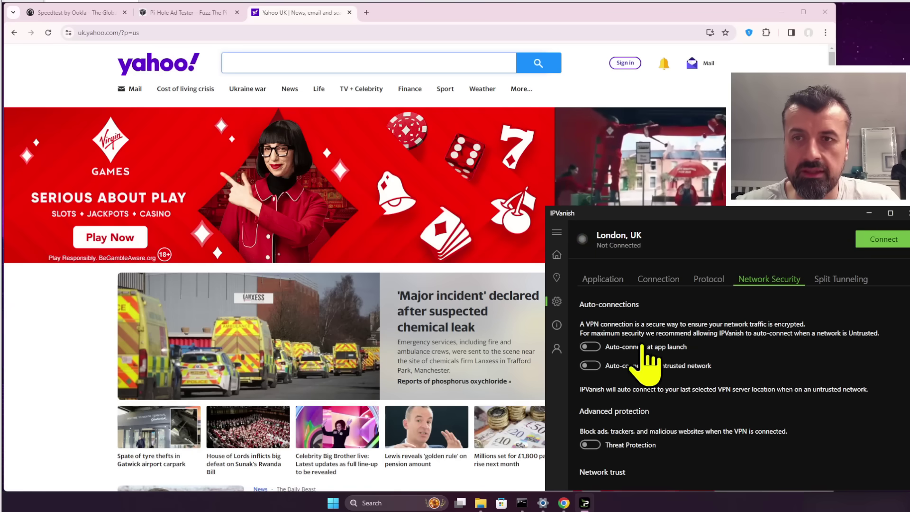
{"action": "left_click", "coordinate": [593, 446]}
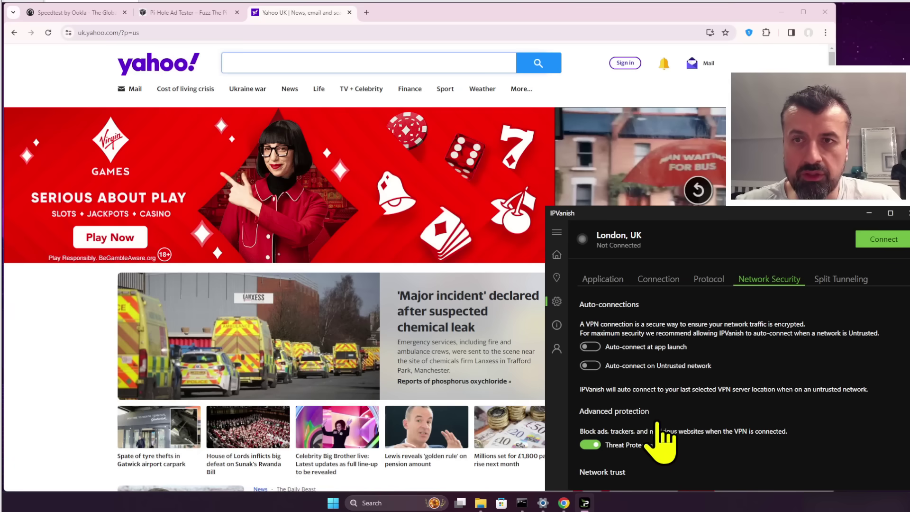
{"action": "left_click", "coordinate": [872, 242]}
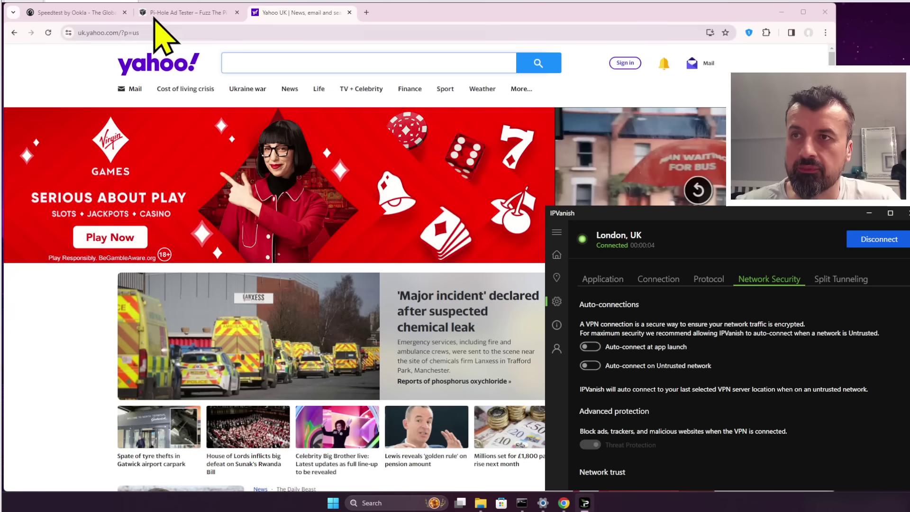
Step: Reload the Speedtest page so it shows no ads and picks Structured Communications, London
{"action": "left_click", "coordinate": [103, 16]}
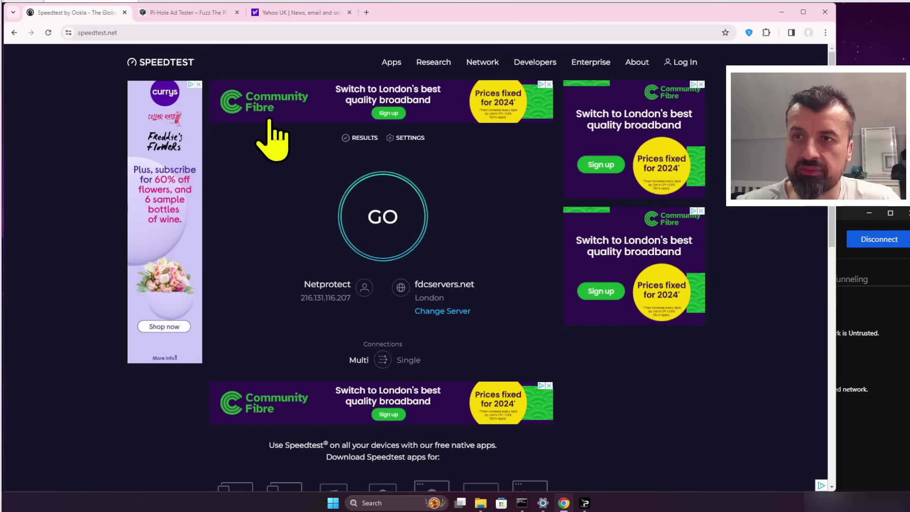
{"action": "left_click", "coordinate": [49, 33]}
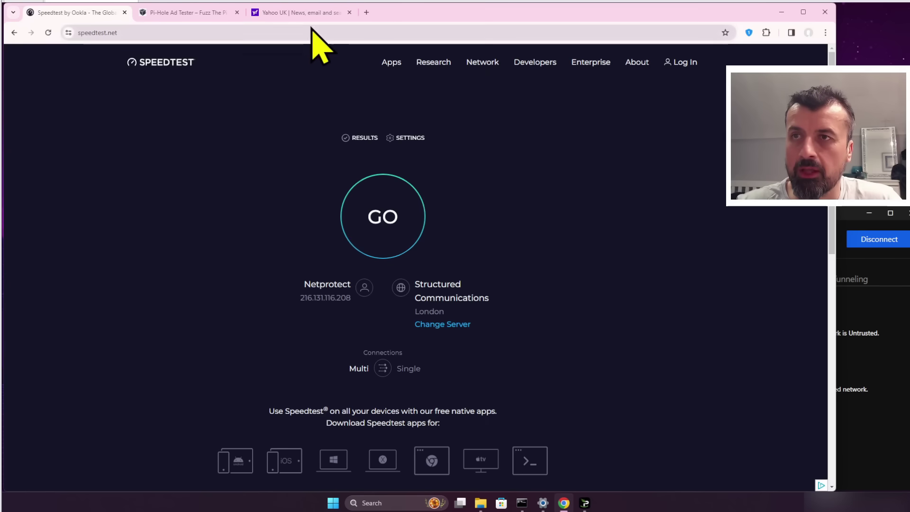
Step: Reload Yahoo UK and confirm the Virgin Games banners became an empty ad placeholder
{"action": "left_click", "coordinate": [309, 13]}
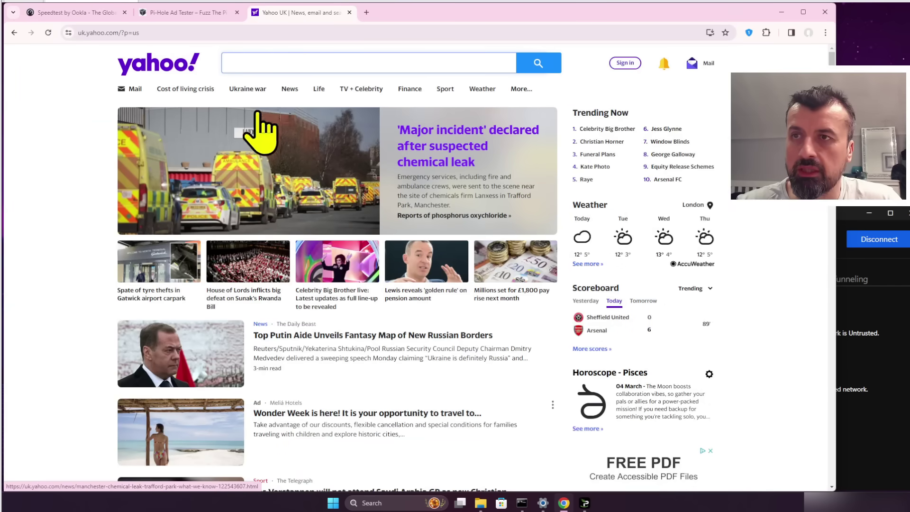
{"action": "left_click", "coordinate": [48, 33]}
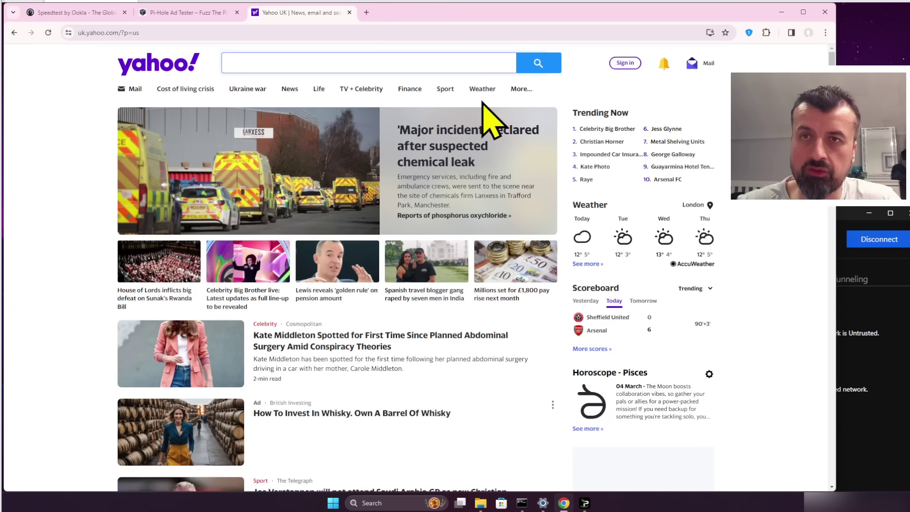
{"action": "scroll", "coordinate": [687, 348], "scroll_direction": "down", "scroll_amount": 5}
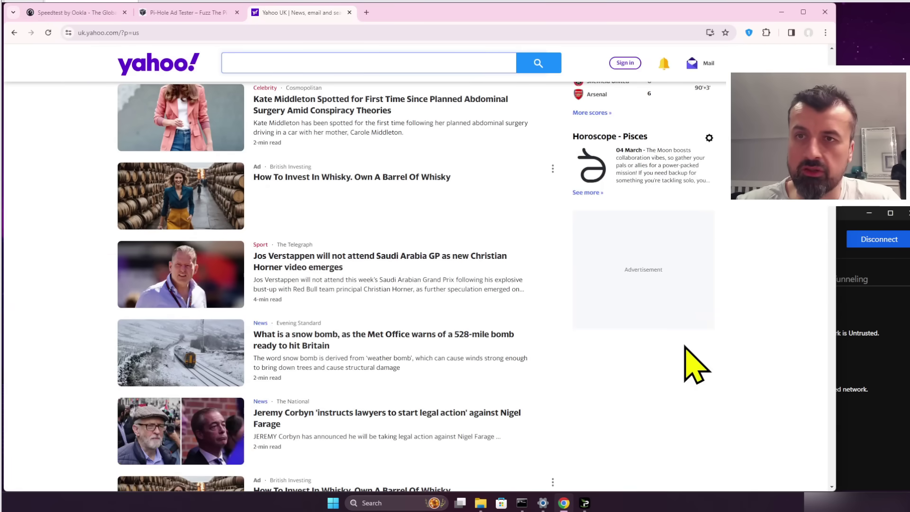
{"action": "scroll", "coordinate": [686, 347], "scroll_direction": "down", "scroll_amount": 1}
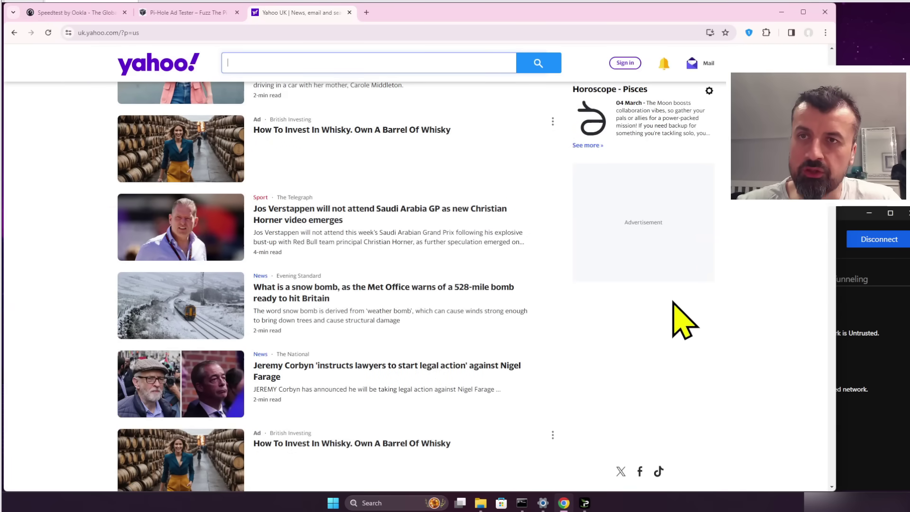
{"action": "scroll", "coordinate": [675, 309], "scroll_direction": "down", "scroll_amount": 2}
{"action": "scroll", "coordinate": [675, 309], "scroll_direction": "up", "scroll_amount": 8}
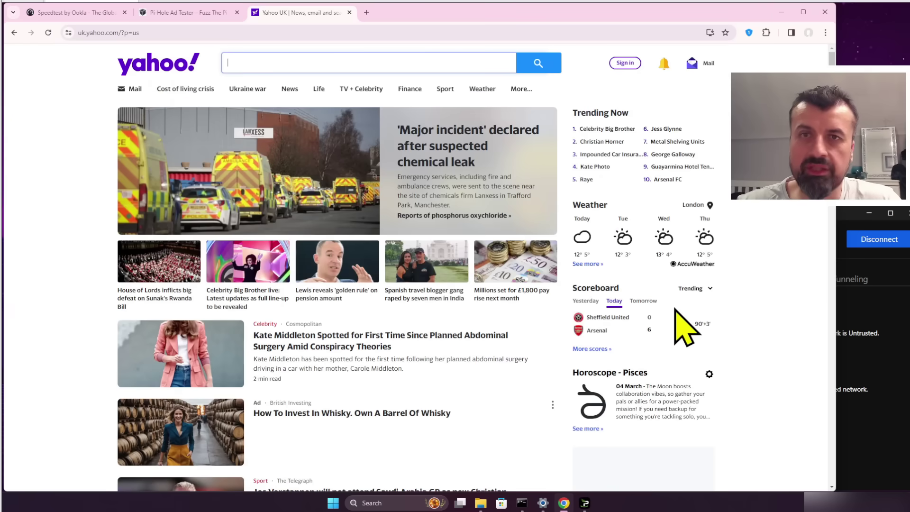
Step: Bring up the Pi-Hole Ad Tester page and look through its ad slots
{"action": "left_click", "coordinate": [211, 14]}
{"action": "scroll", "coordinate": [372, 299], "scroll_direction": "down", "scroll_amount": 8}
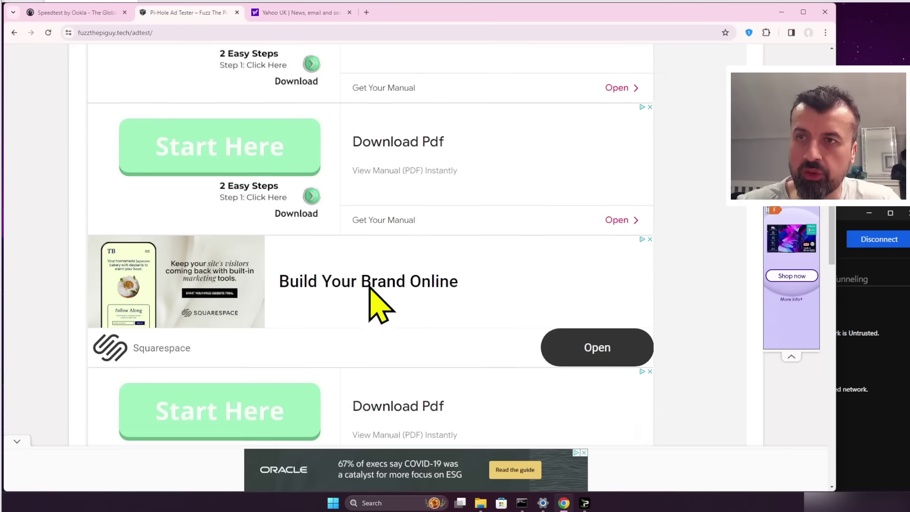
{"action": "scroll", "coordinate": [370, 287], "scroll_direction": "down", "scroll_amount": 8}
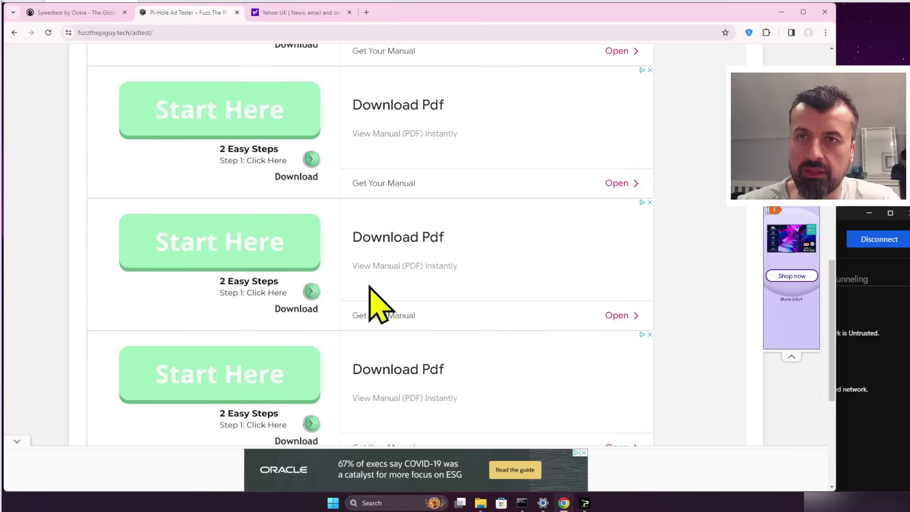
{"action": "mouse_move", "coordinate": [789, 298]}
{"action": "scroll", "coordinate": [407, 223], "scroll_direction": "down", "scroll_amount": 2}
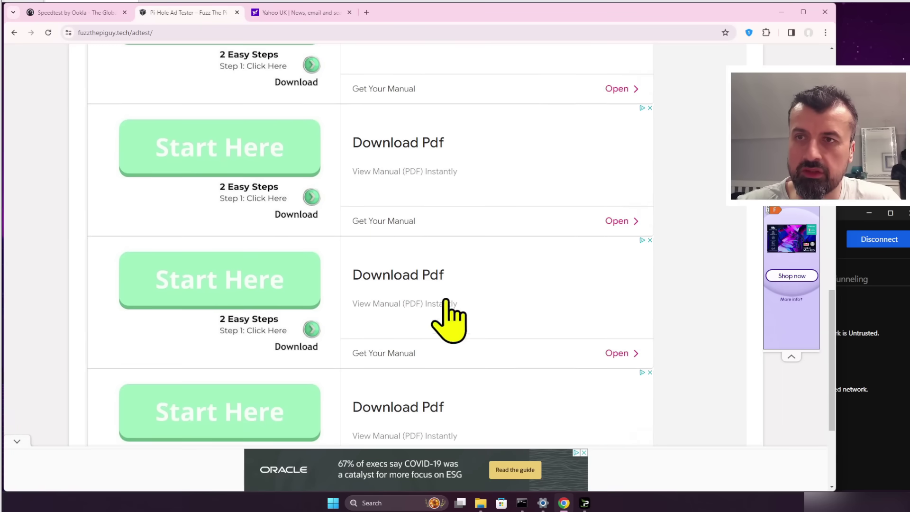
{"action": "scroll", "coordinate": [450, 297], "scroll_direction": "down", "scroll_amount": 1}
{"action": "scroll", "coordinate": [451, 304], "scroll_direction": "up", "scroll_amount": 15}
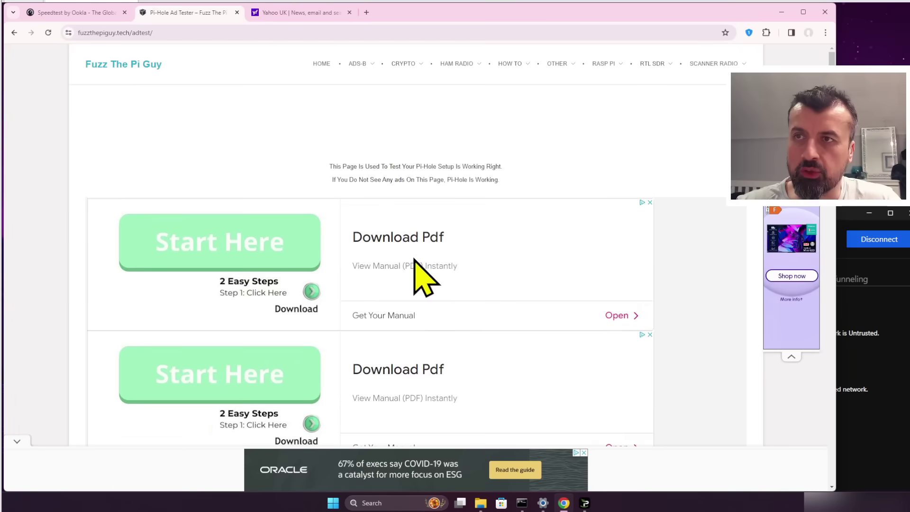
Step: Reload the ad test page and confirm every slot shows a grey blocked placeholder
{"action": "left_click", "coordinate": [48, 32]}
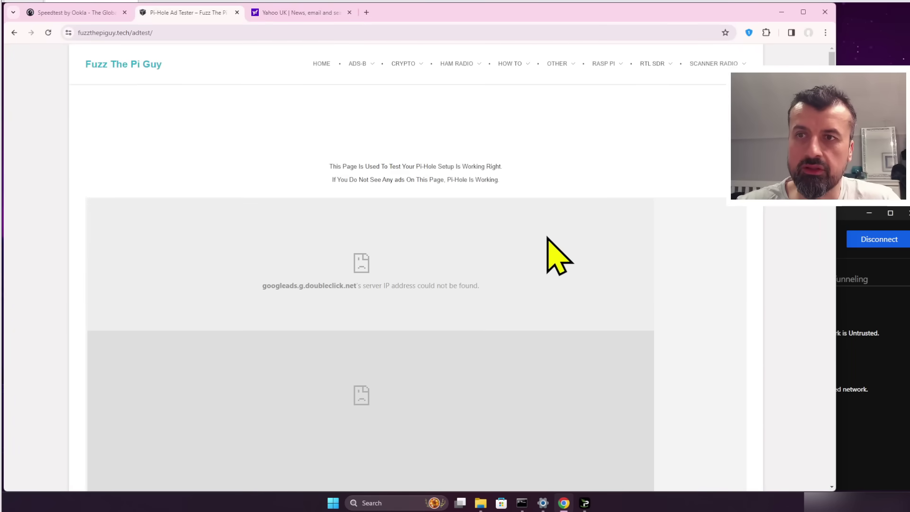
{"action": "scroll", "coordinate": [548, 238], "scroll_direction": "down", "scroll_amount": 8}
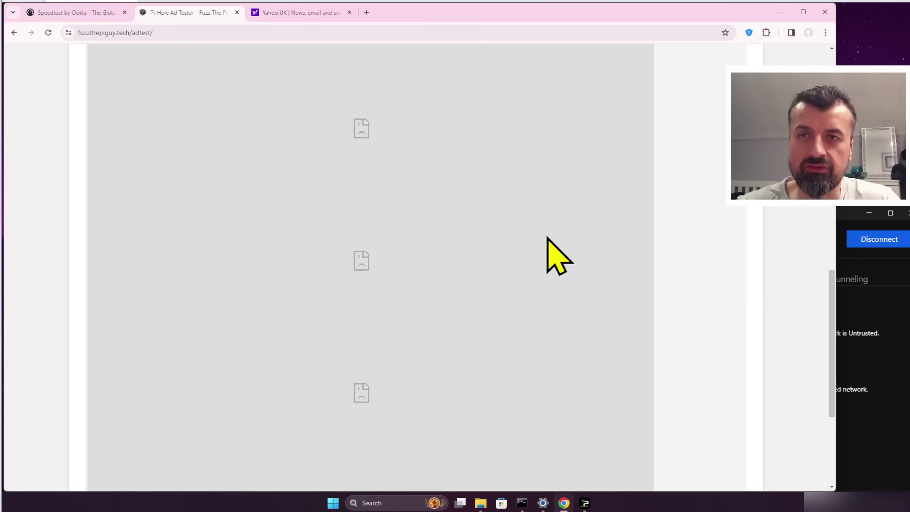
{"action": "scroll", "coordinate": [548, 238], "scroll_direction": "down", "scroll_amount": 3}
{"action": "scroll", "coordinate": [547, 238], "scroll_direction": "up", "scroll_amount": 10}
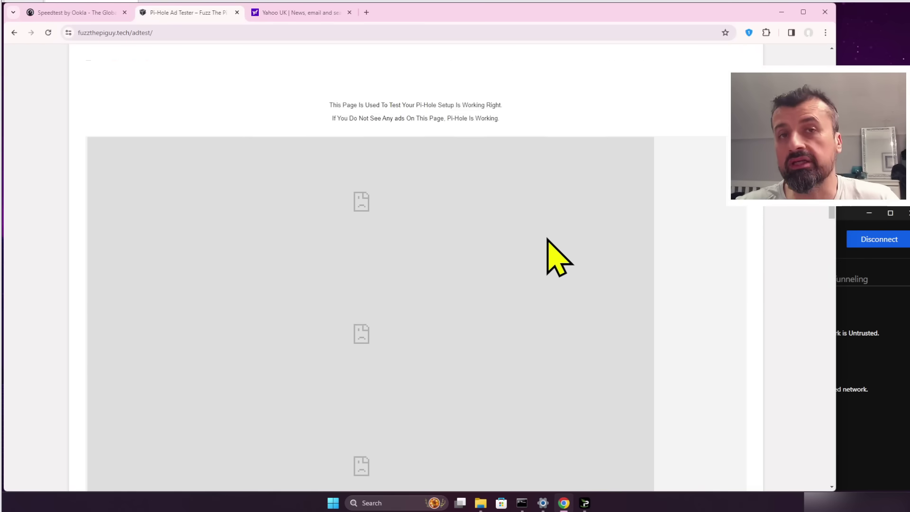
{"action": "scroll", "coordinate": [548, 239], "scroll_direction": "up", "scroll_amount": 1}
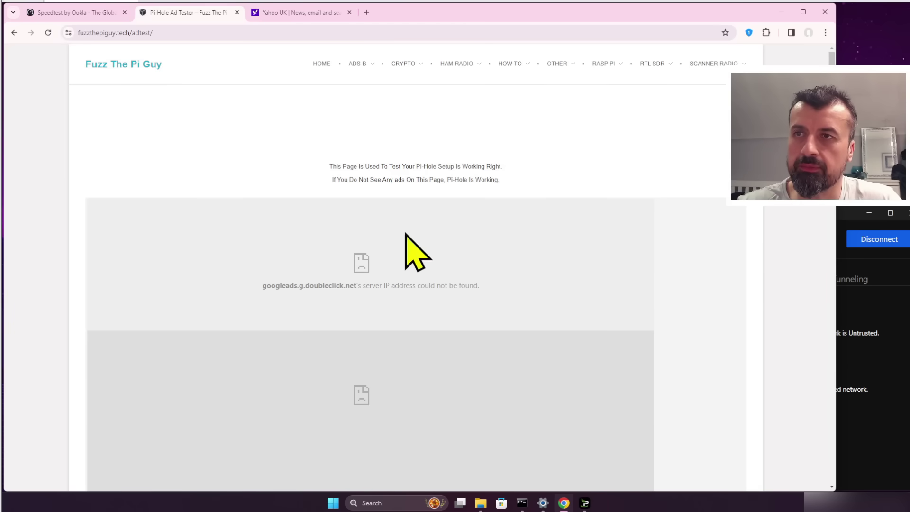
Step: Run the Speedtest over the VPN, declining location access, reaching about 294.85 Mbps download
{"action": "left_click", "coordinate": [76, 12]}
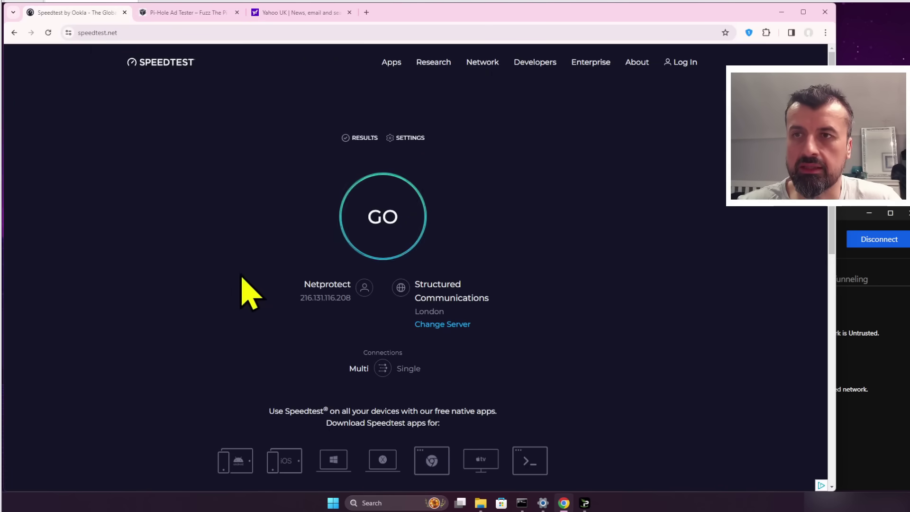
{"action": "left_click", "coordinate": [381, 216]}
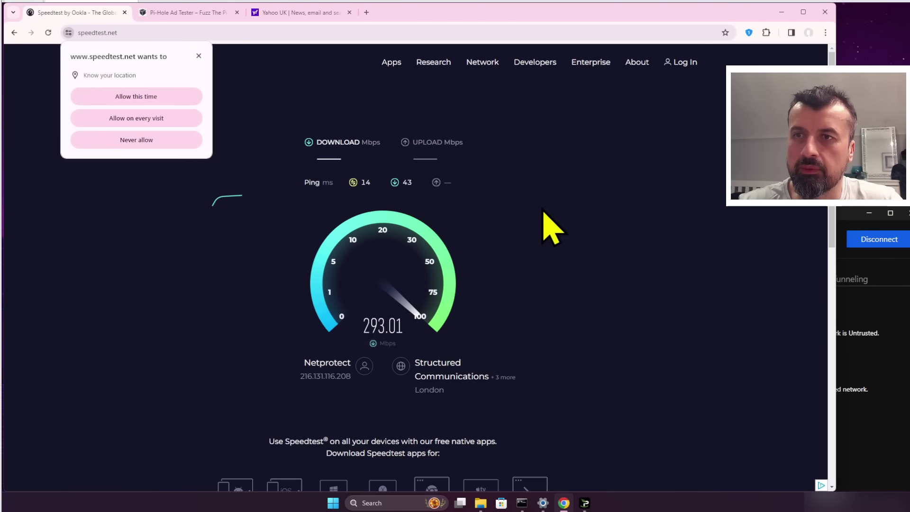
{"action": "left_click", "coordinate": [603, 192]}
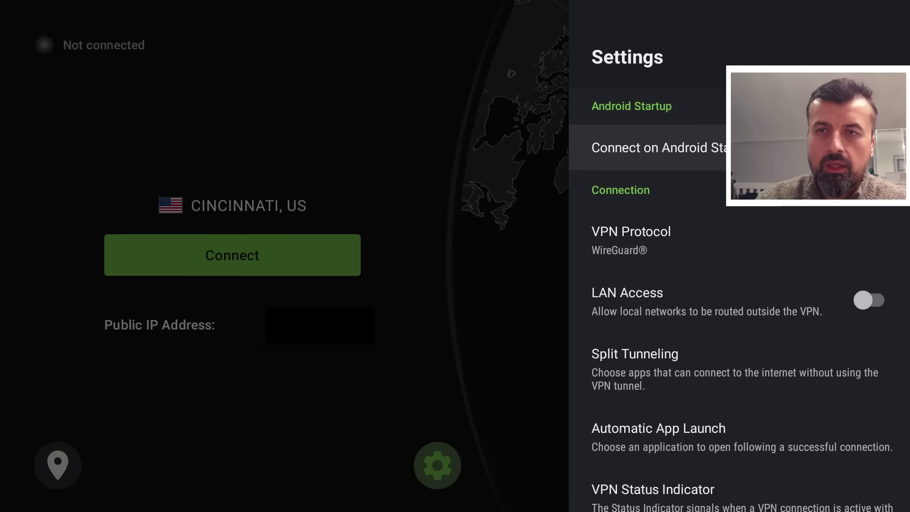
Step: Select Threat Protection in the Fire TV IPVanish Settings and toggle it on
{"action": "key", "text": "Down"}
{"action": "key", "text": "Down"}
{"action": "key", "text": "Down"}
{"action": "key", "text": "Down"}
{"action": "key", "text": "Down"}
{"action": "key", "text": "Down"}
{"action": "key", "text": "Down"}
{"action": "key", "text": "Up"}
{"action": "key", "text": "Return"}
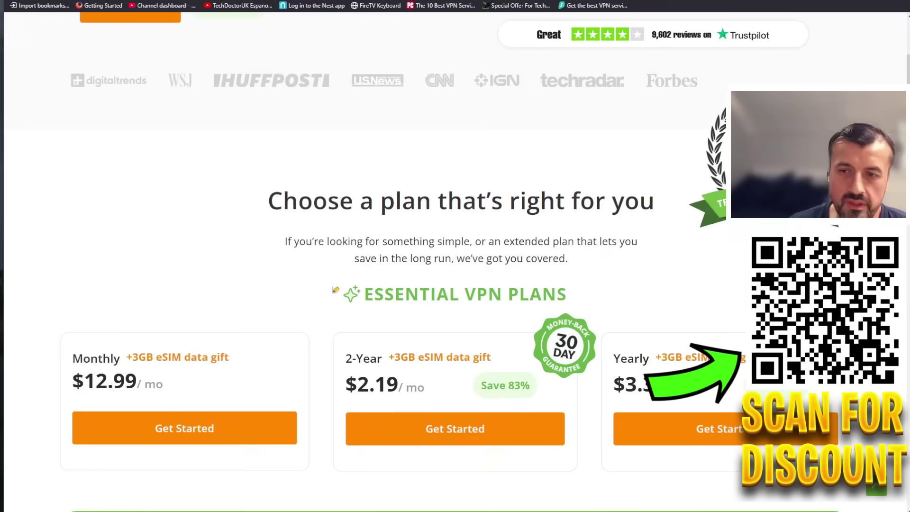
Step: Scroll the IPVanish plans: Monthly $12.99, 2-Year $2.19 and Yearly $3.33 per month
{"action": "scroll", "coordinate": [335, 290], "scroll_direction": "down", "scroll_amount": 2}
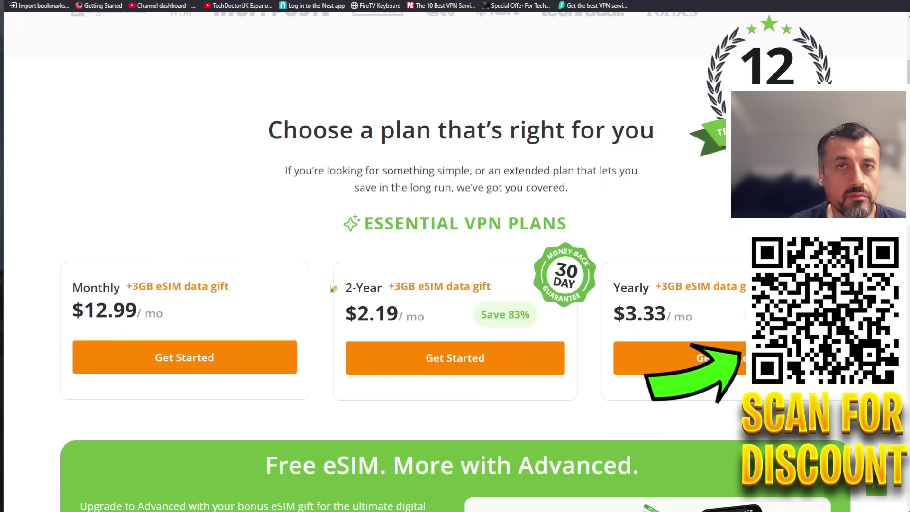
{"action": "scroll", "coordinate": [334, 288], "scroll_direction": "down", "scroll_amount": 4}
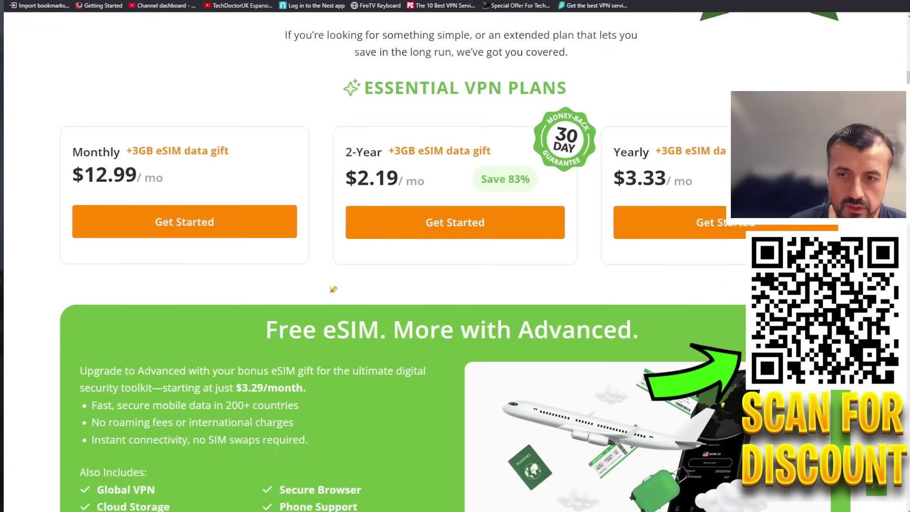
{"action": "scroll", "coordinate": [333, 289], "scroll_direction": "up", "scroll_amount": 1}
{"action": "scroll", "coordinate": [334, 288], "scroll_direction": "up", "scroll_amount": 2}
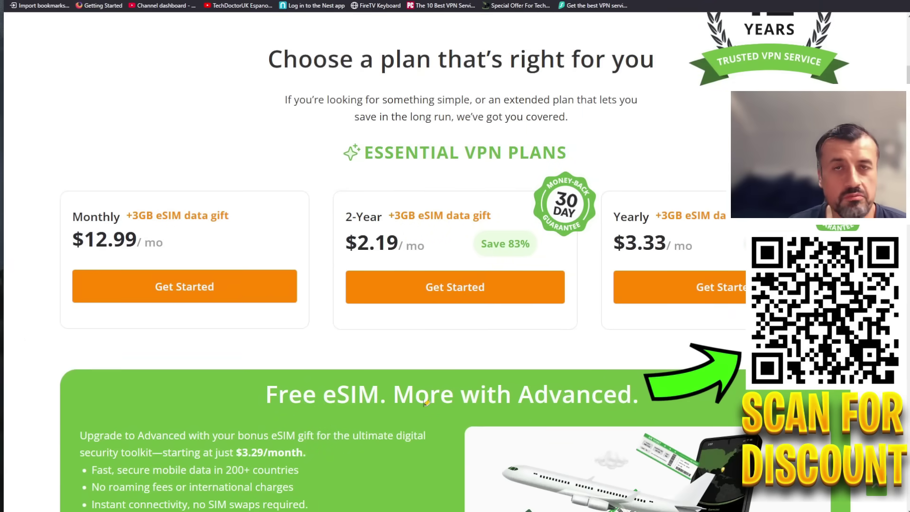
{"action": "scroll", "coordinate": [416, 376], "scroll_direction": "down", "scroll_amount": 1}
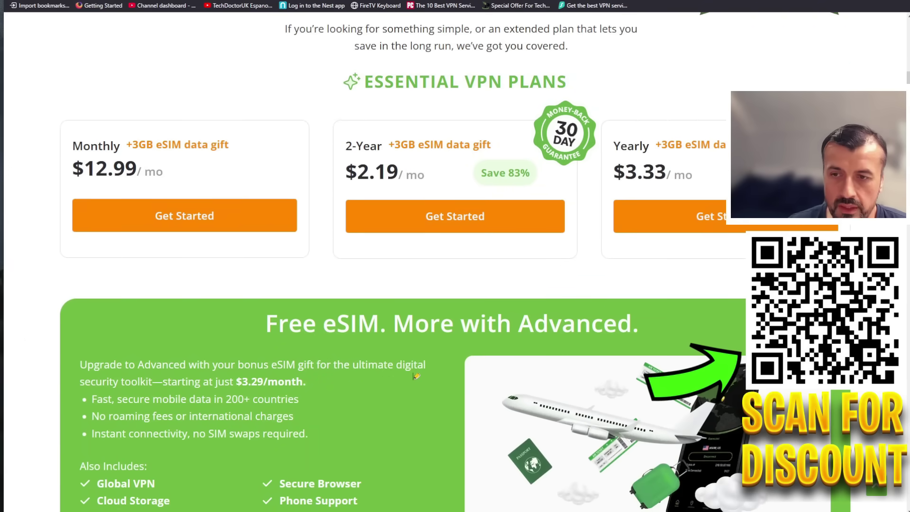
{"action": "scroll", "coordinate": [416, 376], "scroll_direction": "up", "scroll_amount": 5}
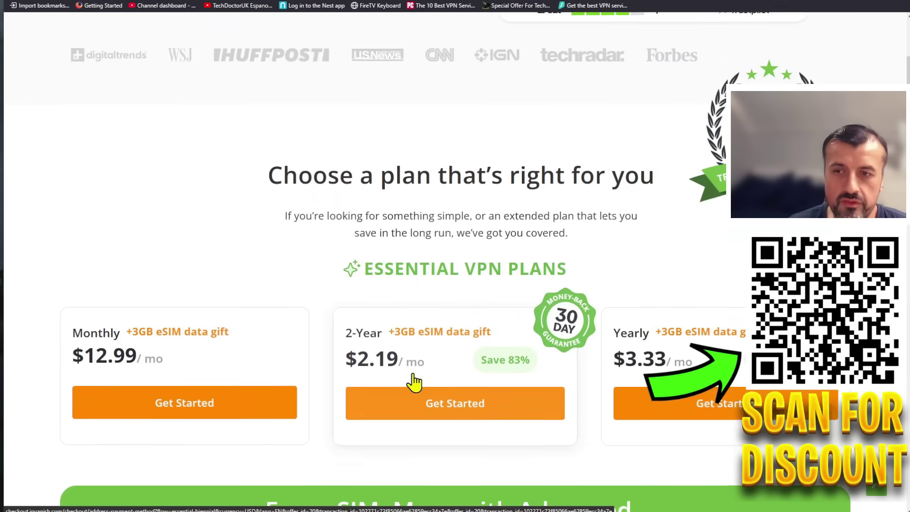
{"action": "scroll", "coordinate": [416, 375], "scroll_direction": "down", "scroll_amount": 3}
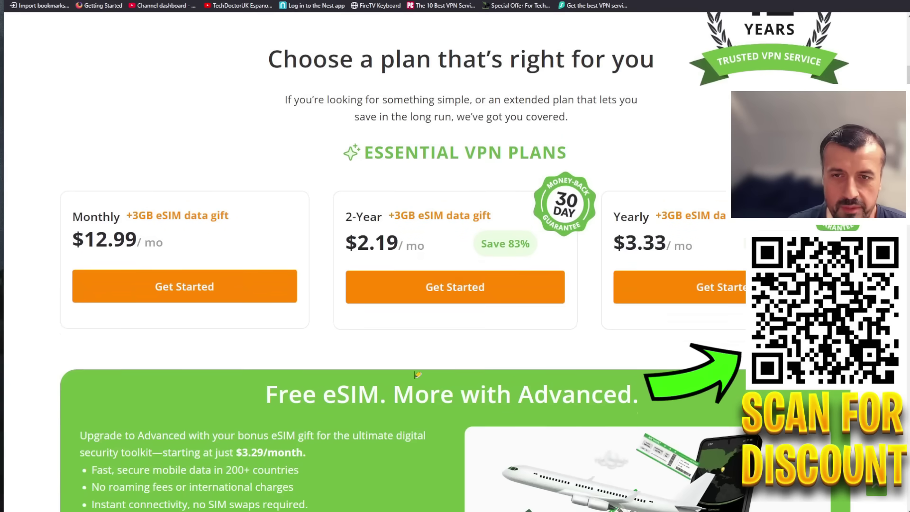
{"action": "scroll", "coordinate": [417, 376], "scroll_direction": "up", "scroll_amount": 2}
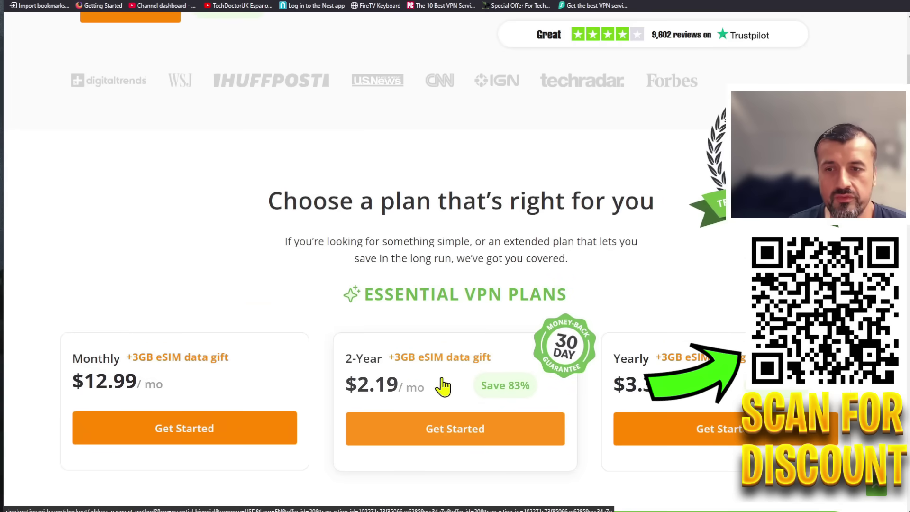